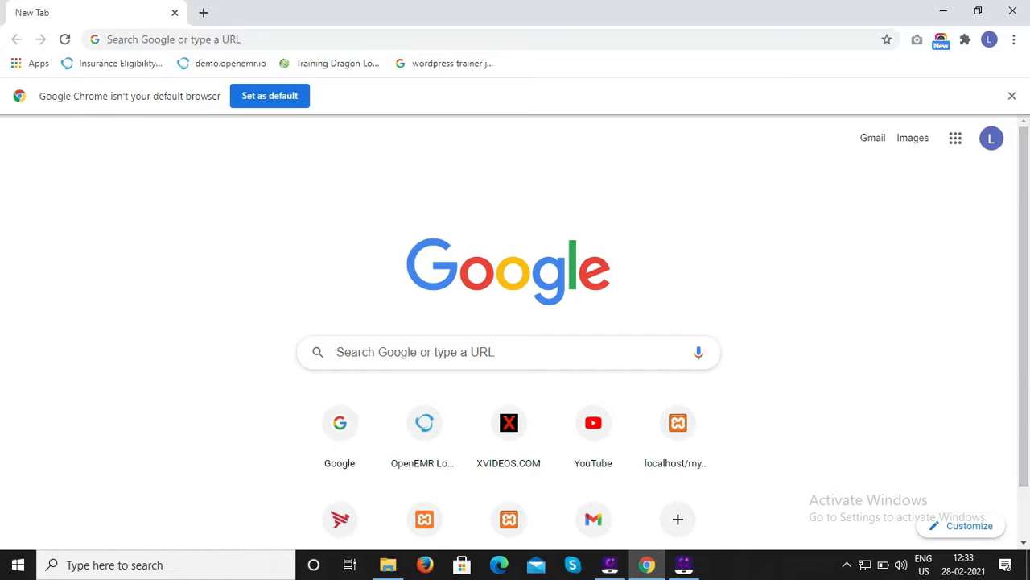
click(173, 39)
text(ww)
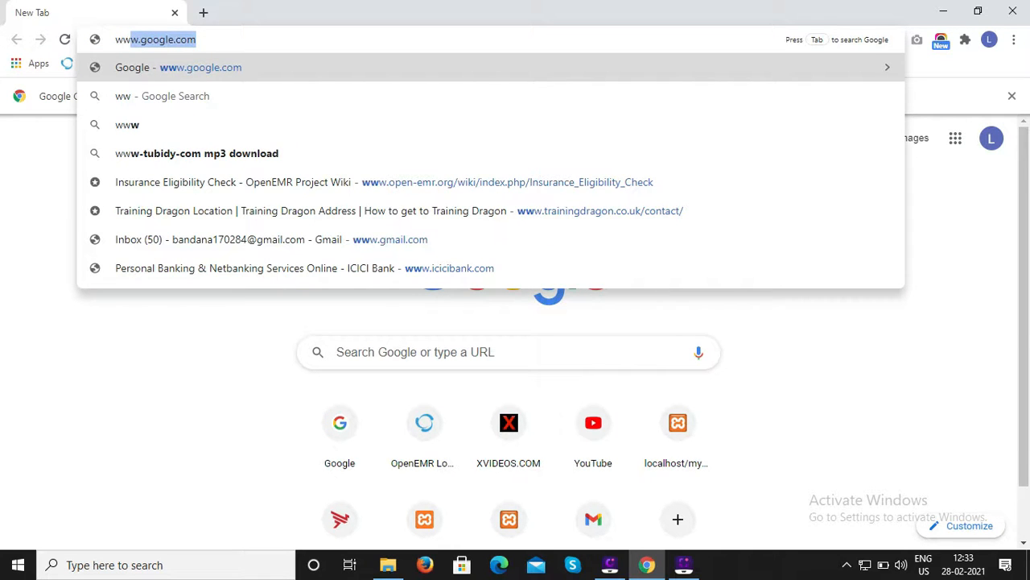
key(Return)
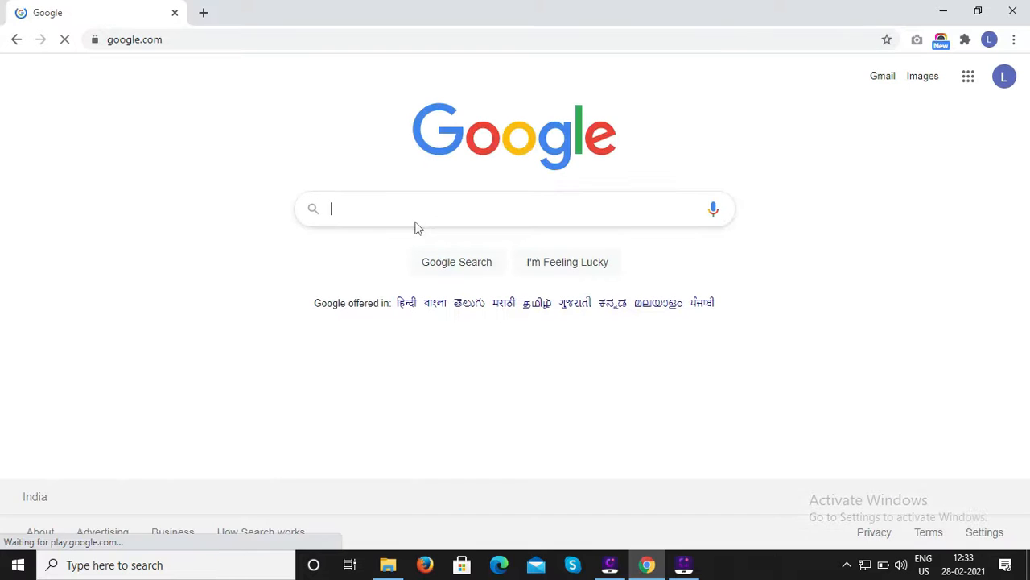
Search Google for xampp download.
click(414, 209)
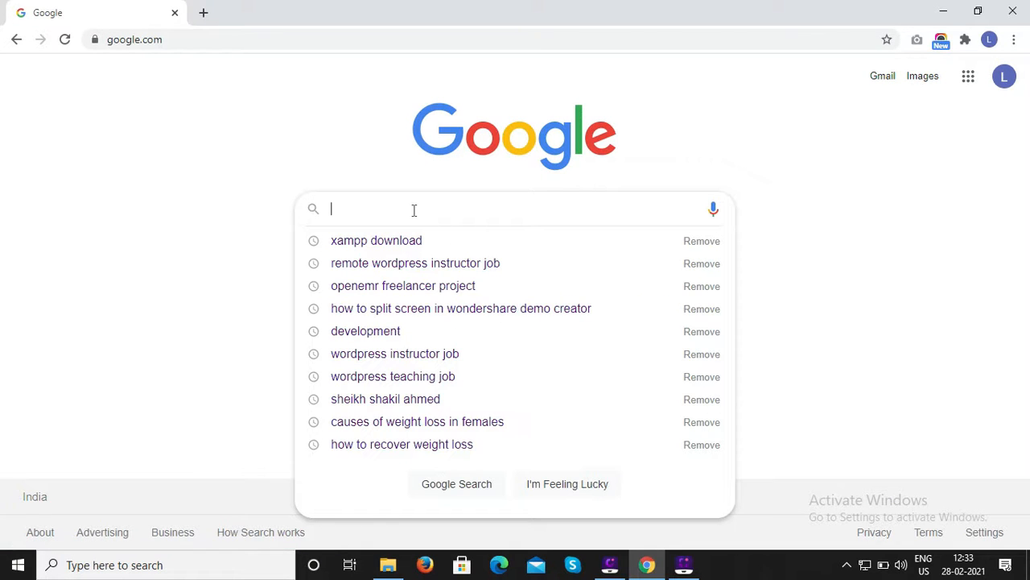
text(xampp)
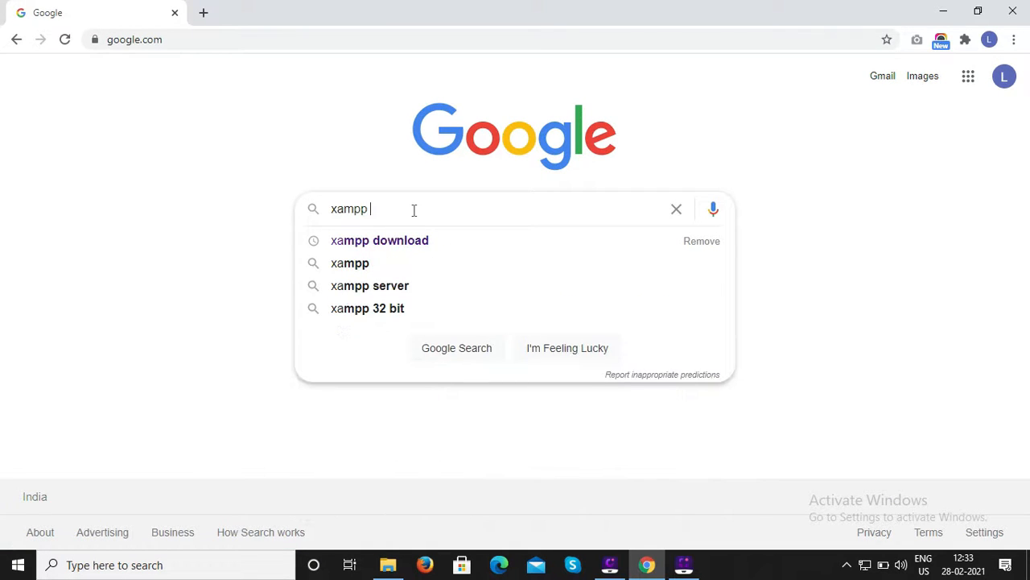
click(404, 241)
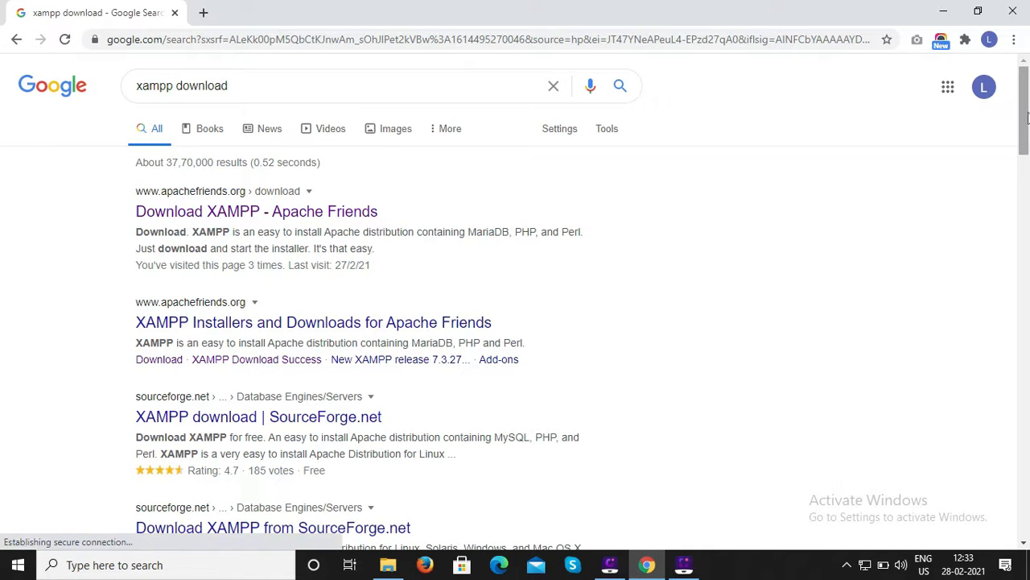
Open the Download XAMPP - Apache Friends result in a new tab and switch to it.
scroll(1028, 119, down, 1)
scroll(1028, 118, up, 1)
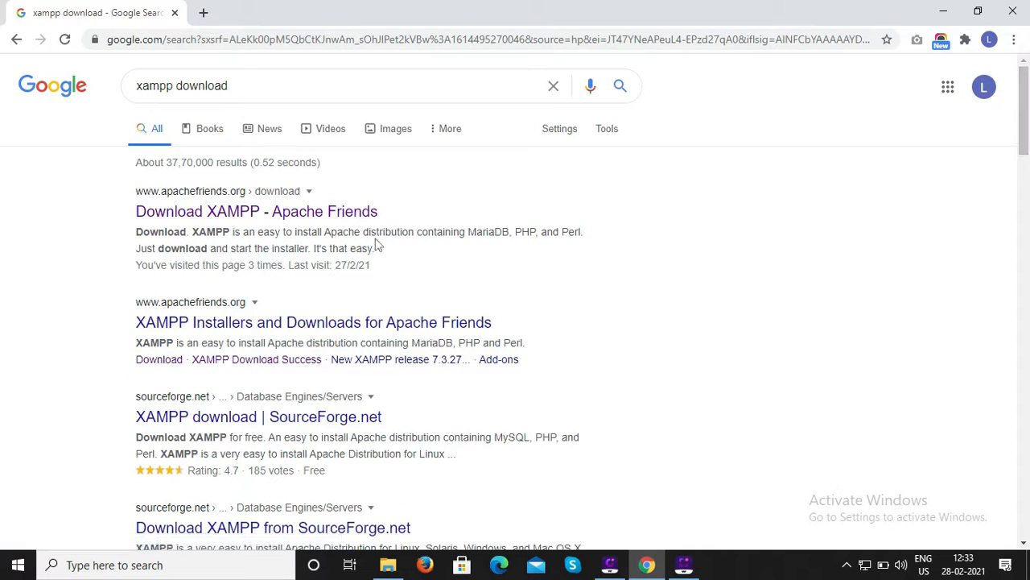
right_click(212, 217)
click(322, 223)
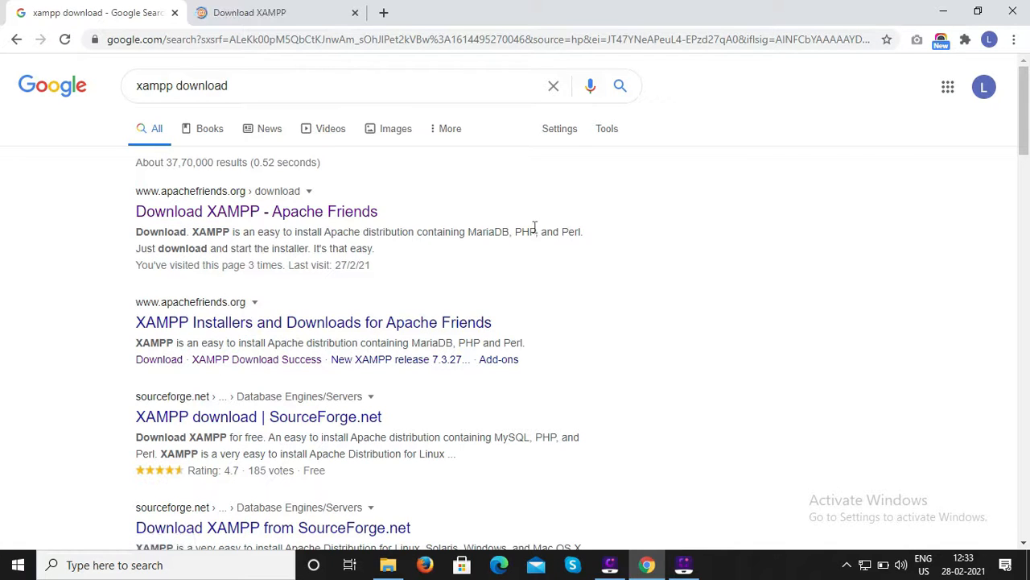
click(283, 11)
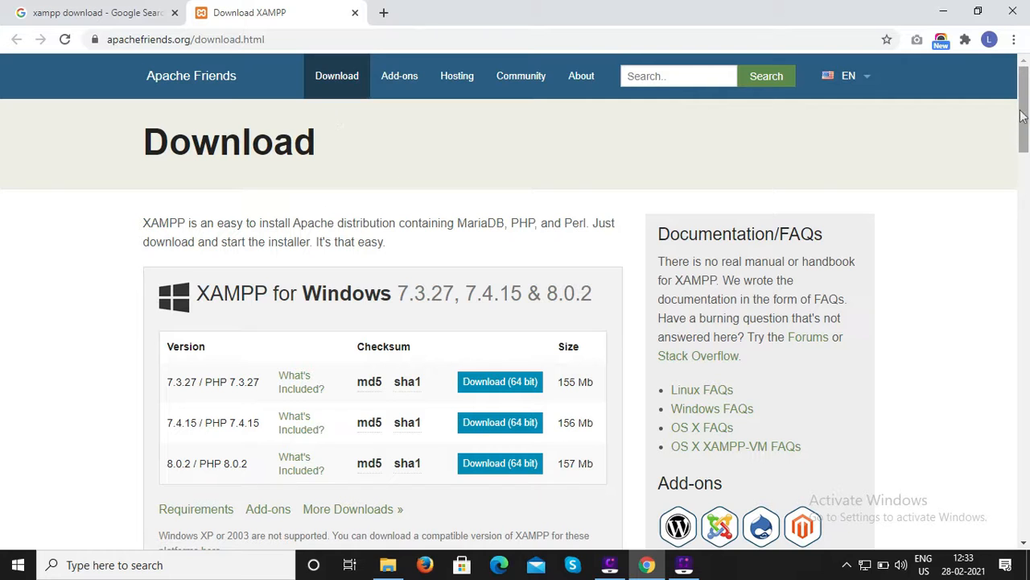
Start downloading the XAMPP for Windows 7.4.15 / PHP 7.4.15 64-bit installer.
drag(1024, 116, 1024, 145)
scroll(1023, 145, up, 2)
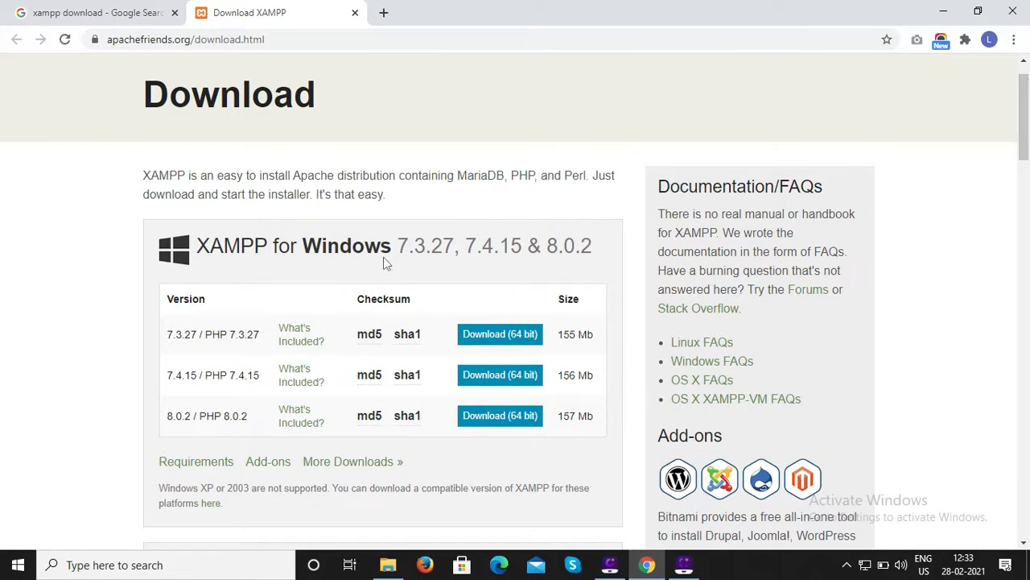
drag(1024, 121, 1027, 146)
double_click(191, 166)
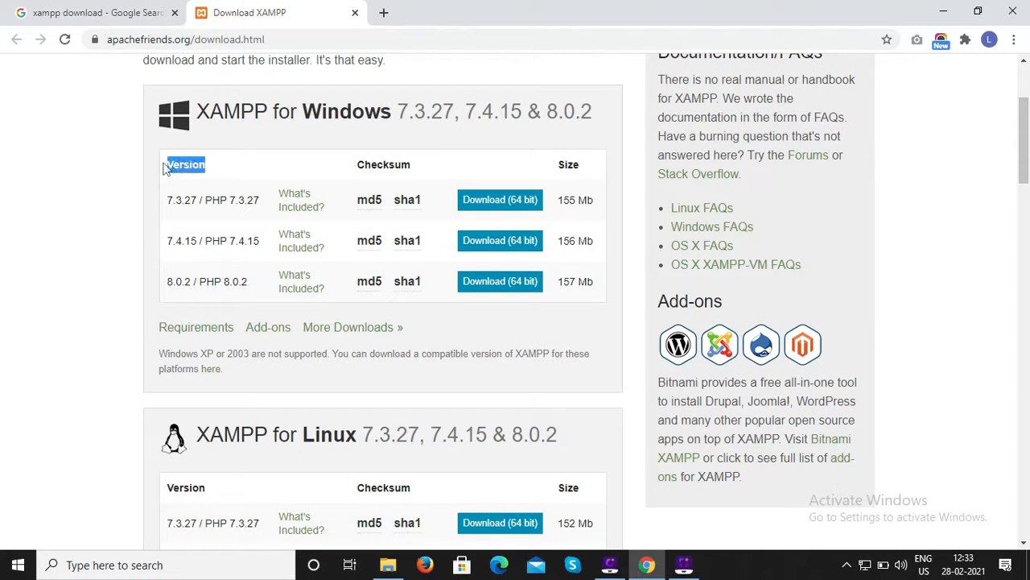
click(174, 223)
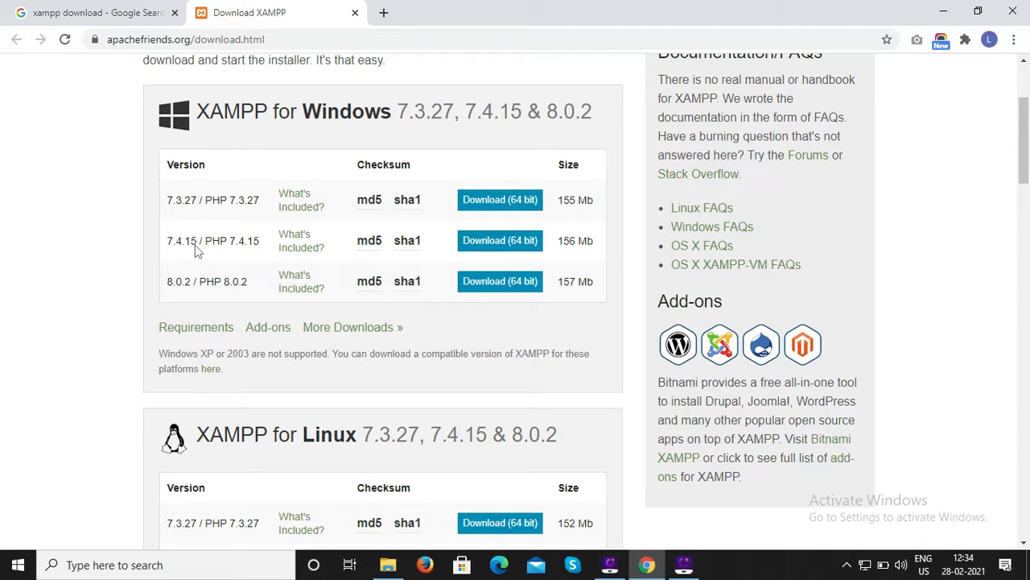
click(509, 246)
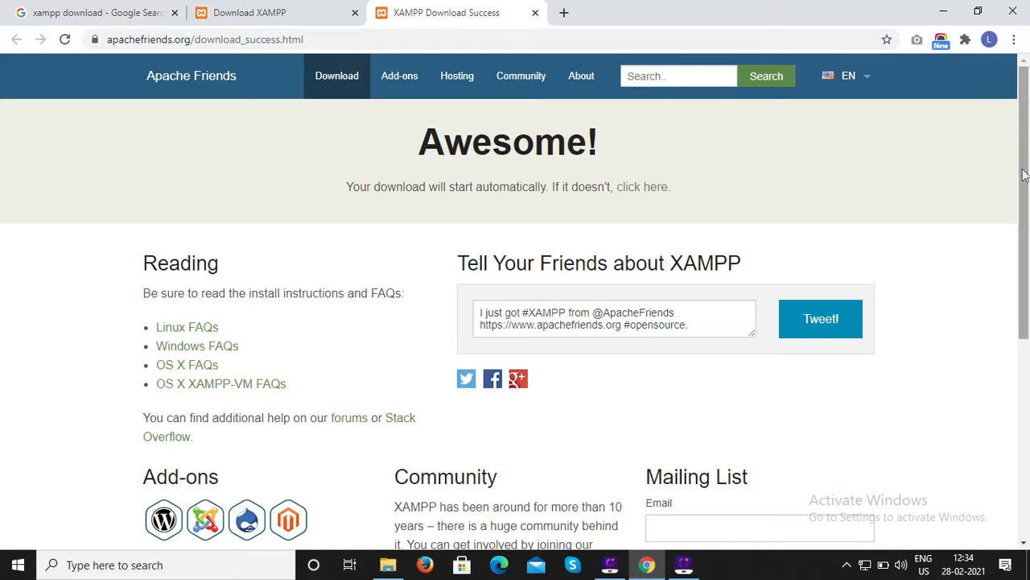
Cancel the XAMPP installer download.
drag(1024, 175, 1024, 188)
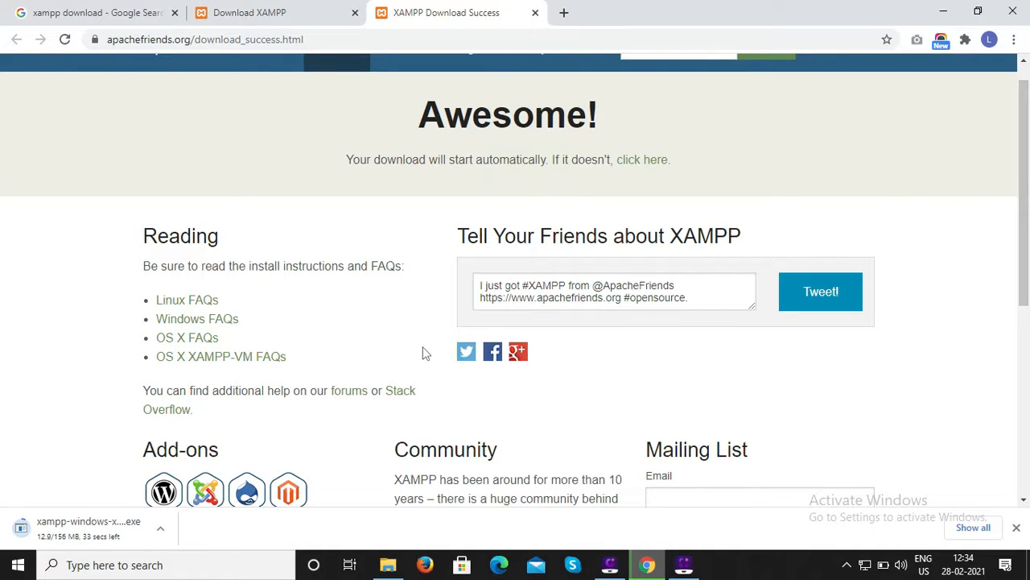
click(161, 529)
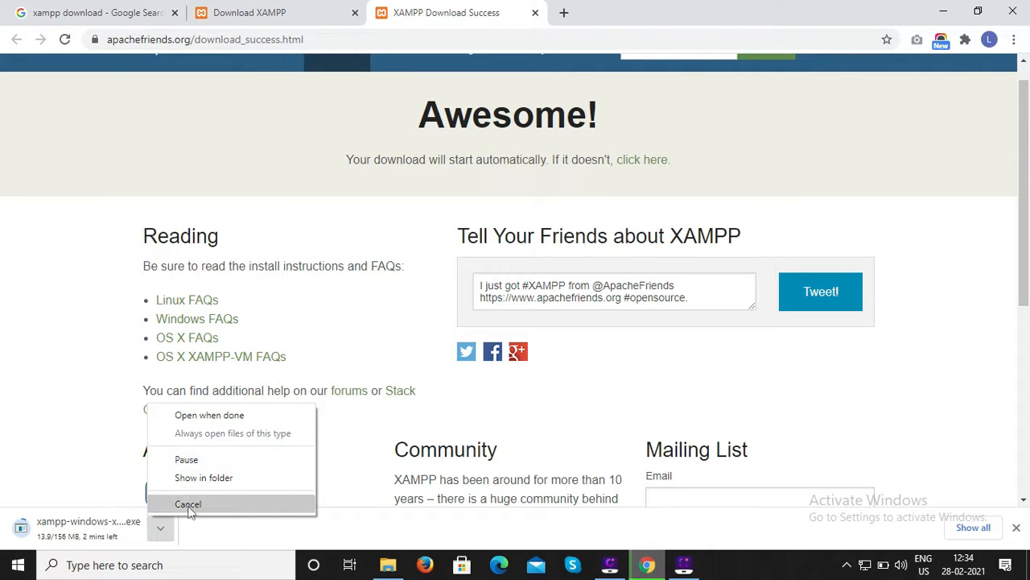
click(190, 507)
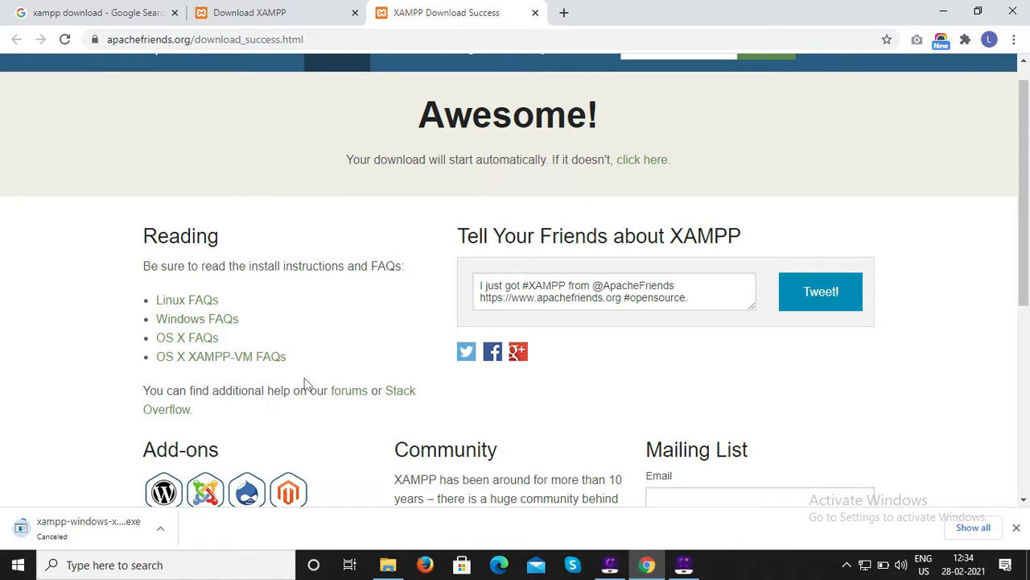
Launch the already downloaded xampp-windows-x64-7.4.13-0-VC15-installer.exe through Windows search.
click(143, 563)
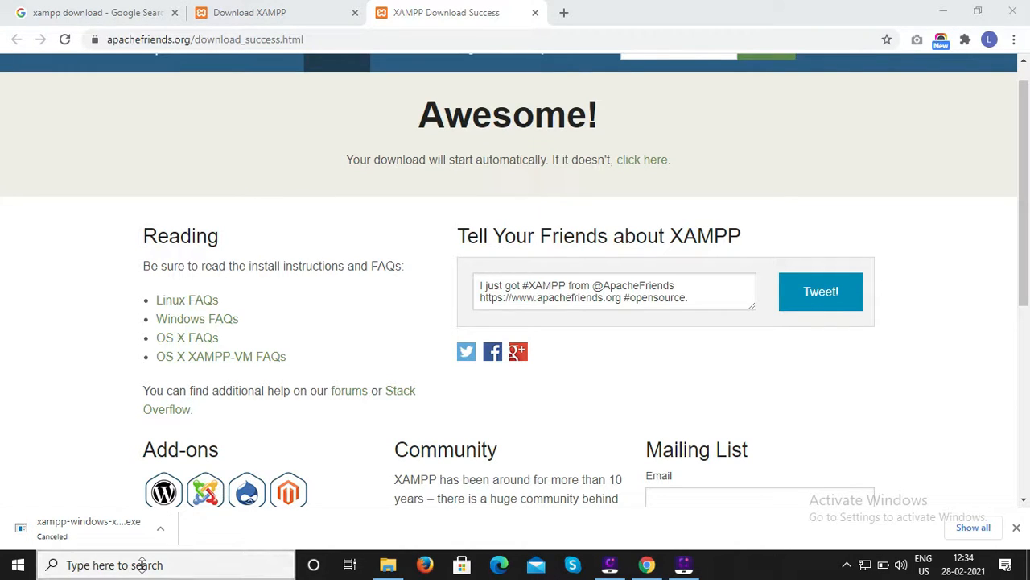
text(xa)
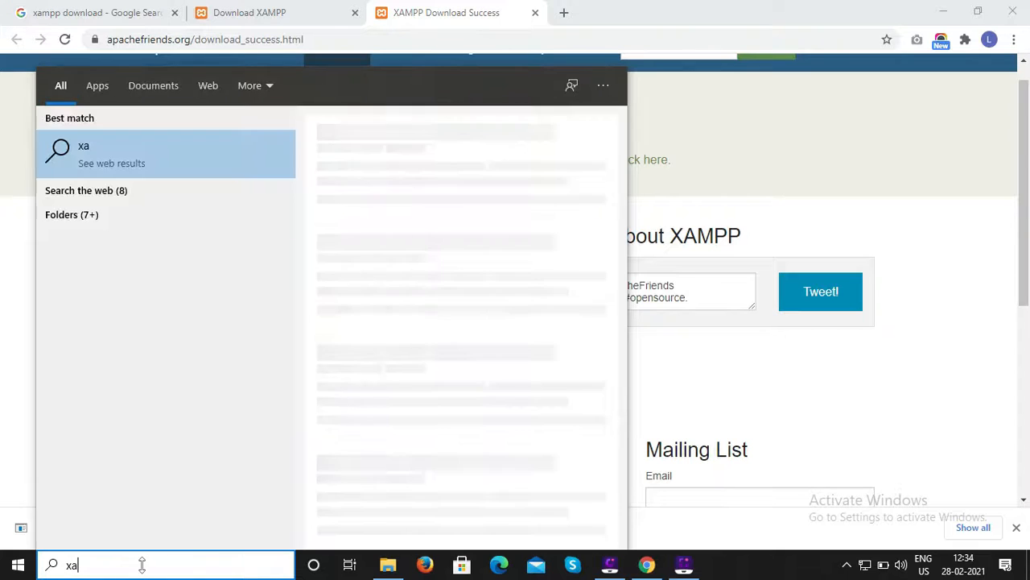
text(mp)
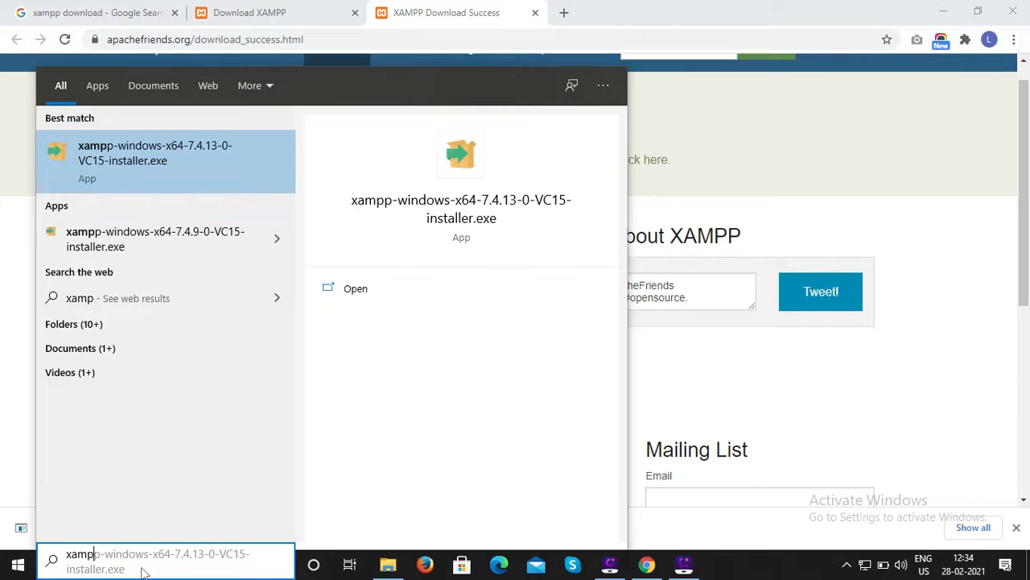
click(153, 165)
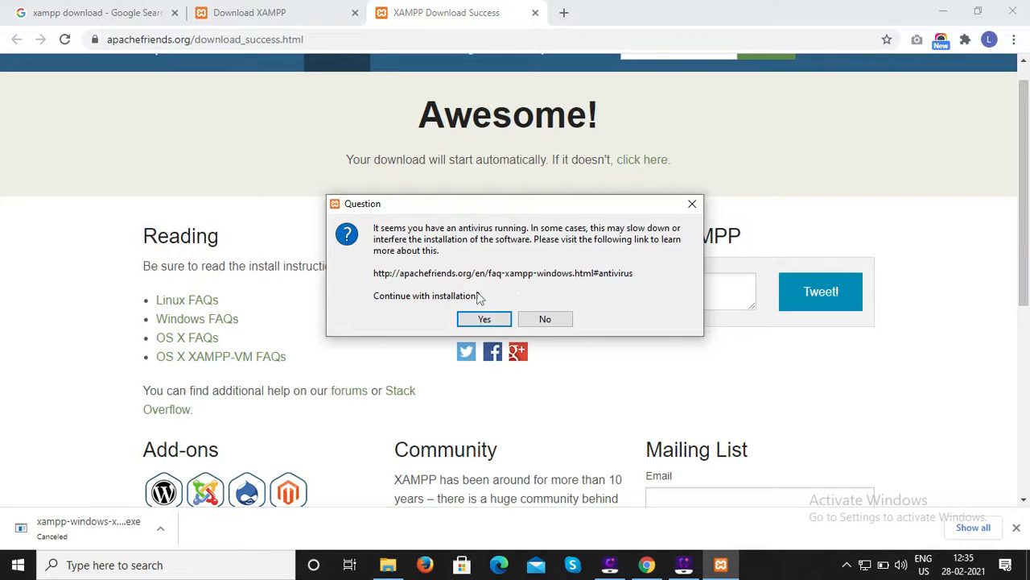
Continue past the antivirus and UAC warnings, the welcome page and the component selection with all components kept.
click(484, 321)
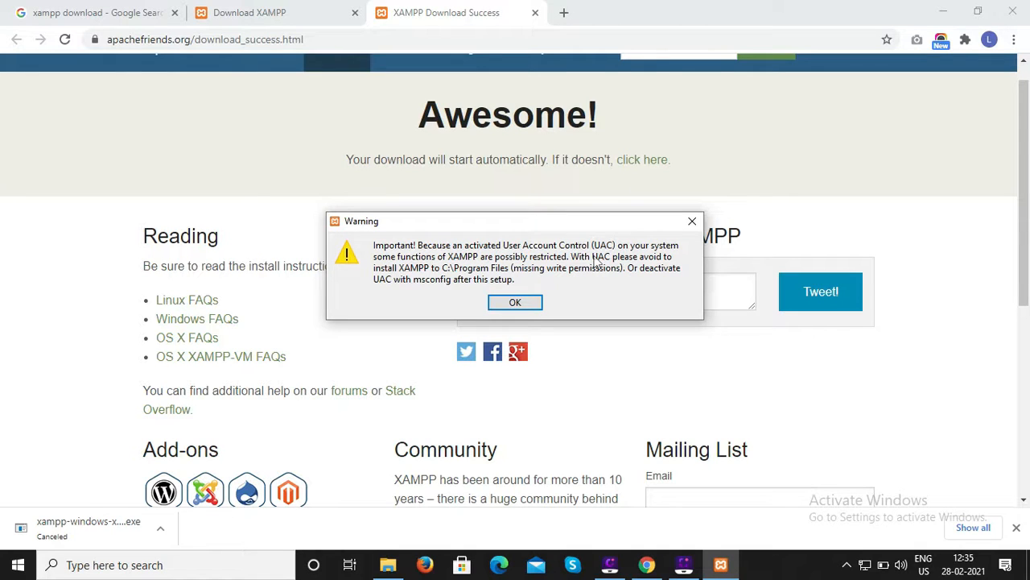
click(515, 303)
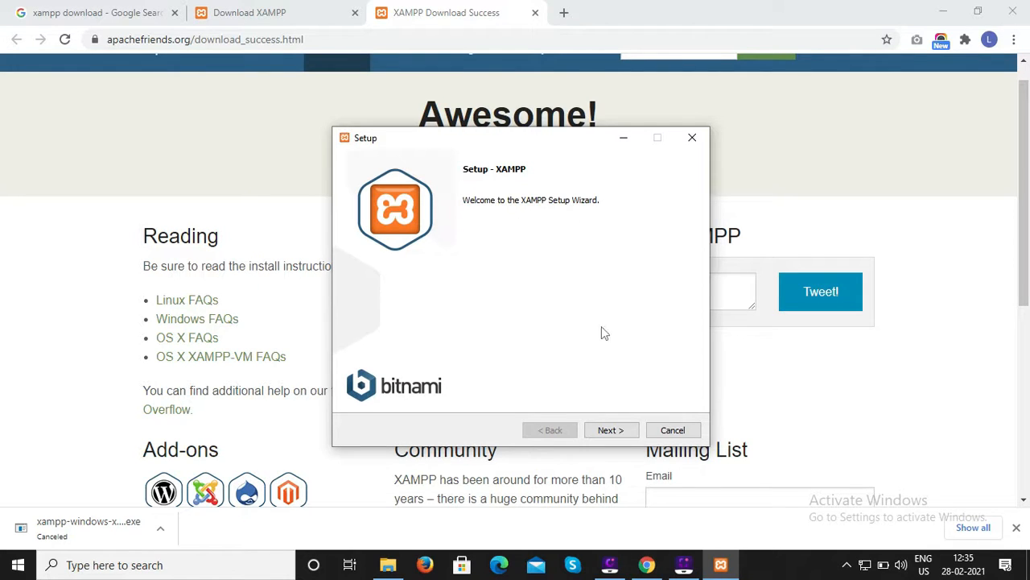
click(610, 431)
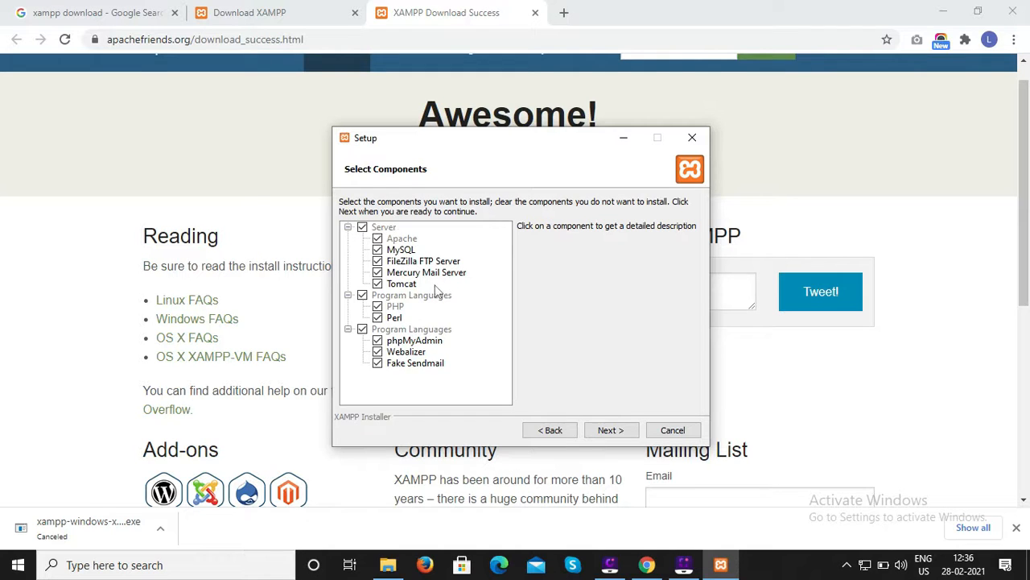
click(612, 431)
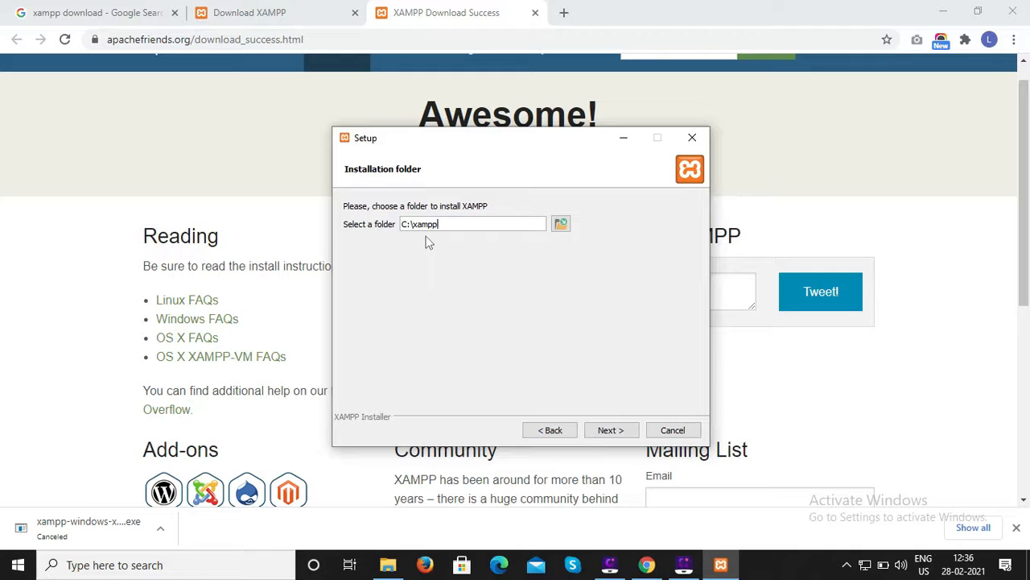
Keep C:\xampp as the installation folder and continue.
drag(453, 225, 403, 225)
click(454, 223)
drag(443, 224, 400, 224)
click(610, 435)
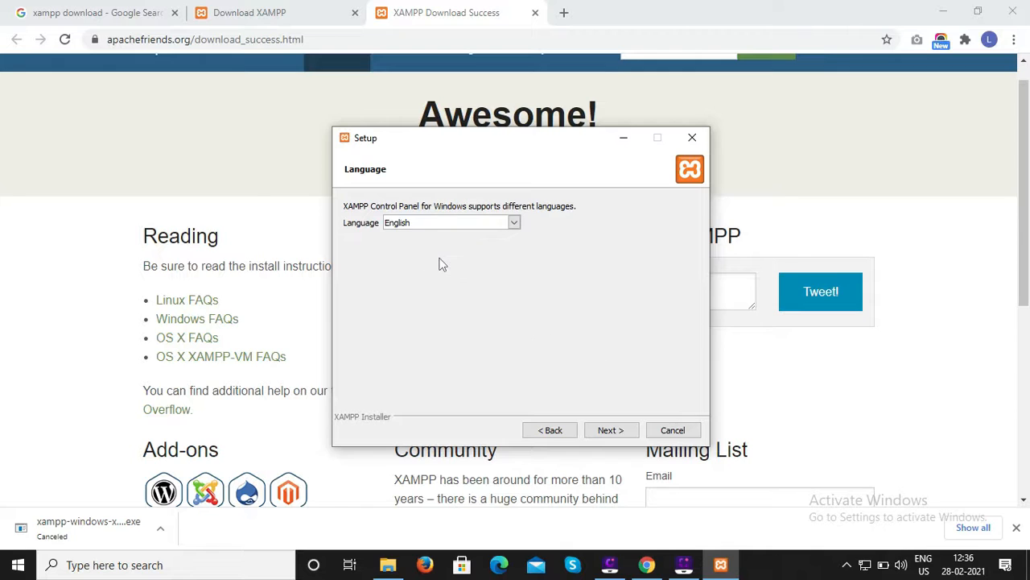
Complete the setup wizard with English as language and default options, starting the Control Panel at finish.
click(614, 432)
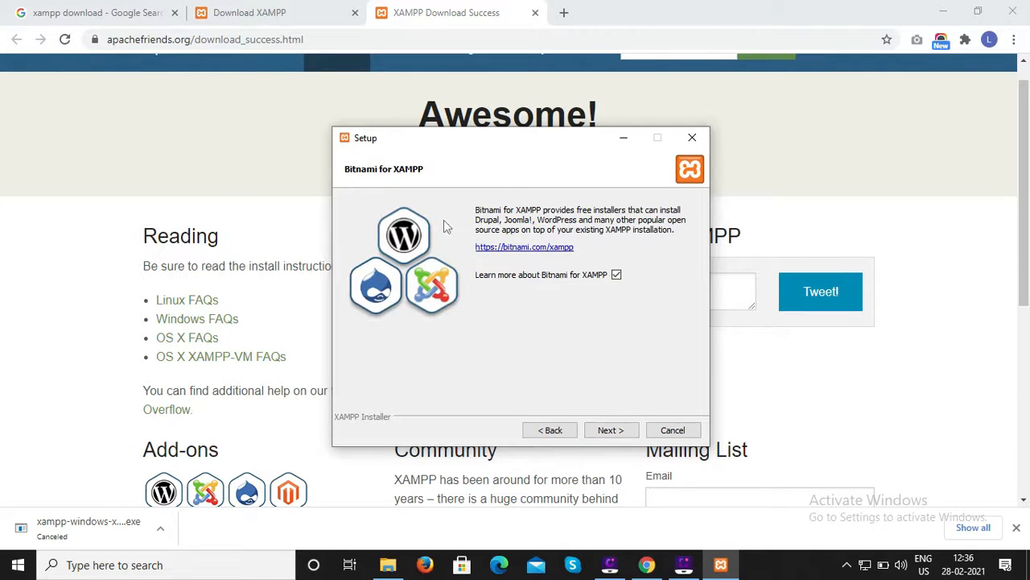
click(614, 433)
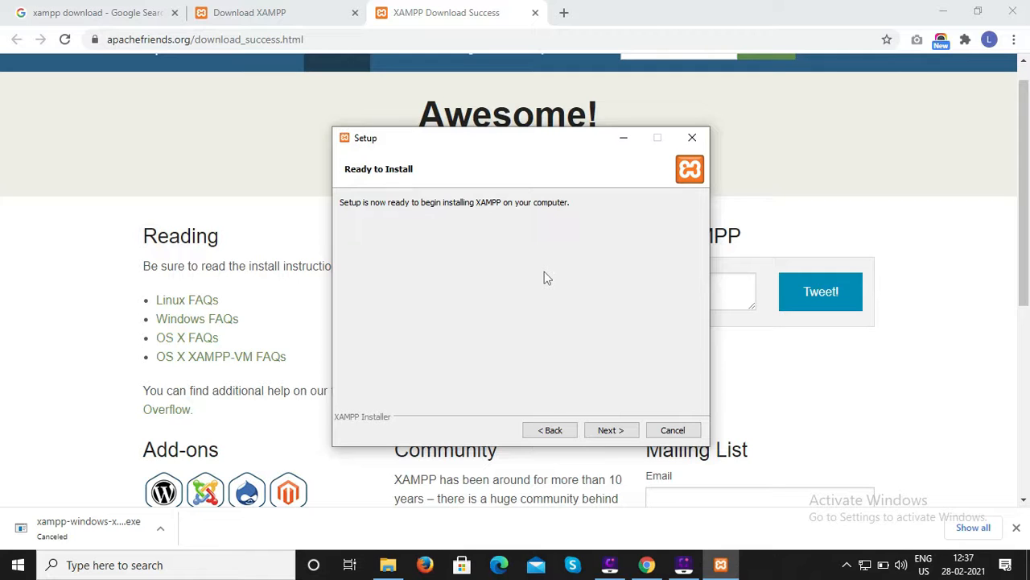
click(608, 430)
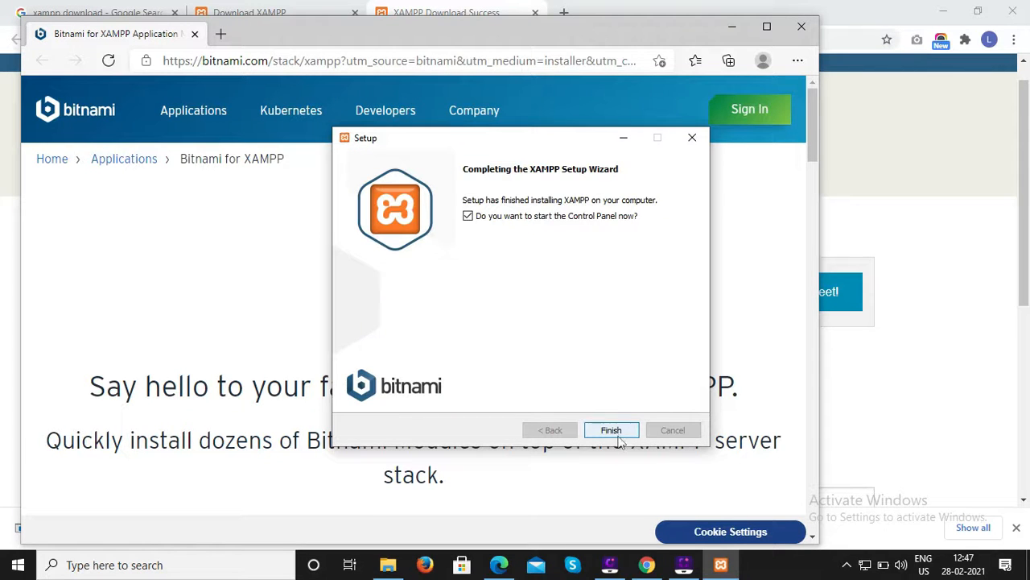
click(611, 431)
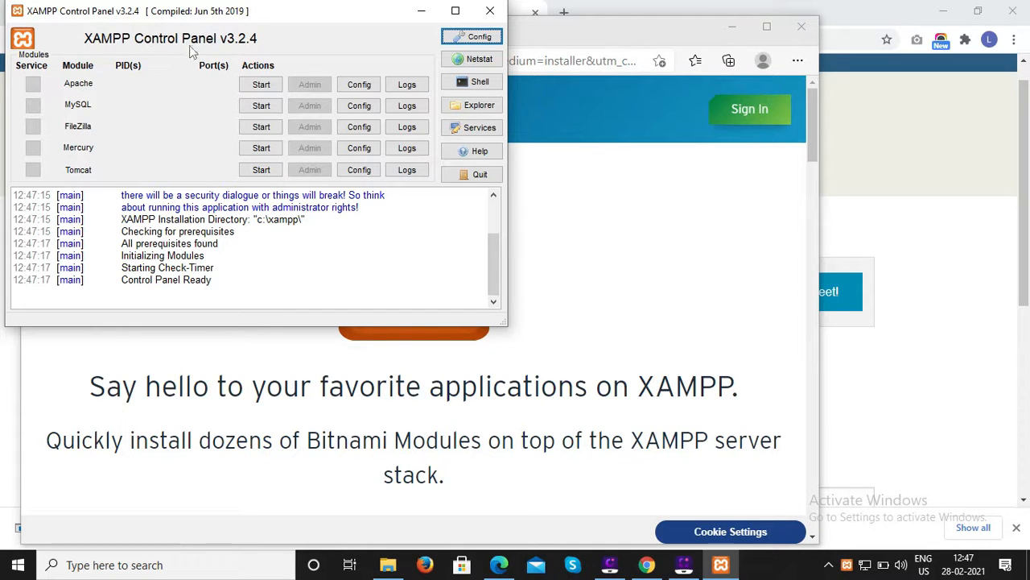
Start the Apache and MySQL modules in the XAMPP Control Panel, then minimize it.
click(261, 85)
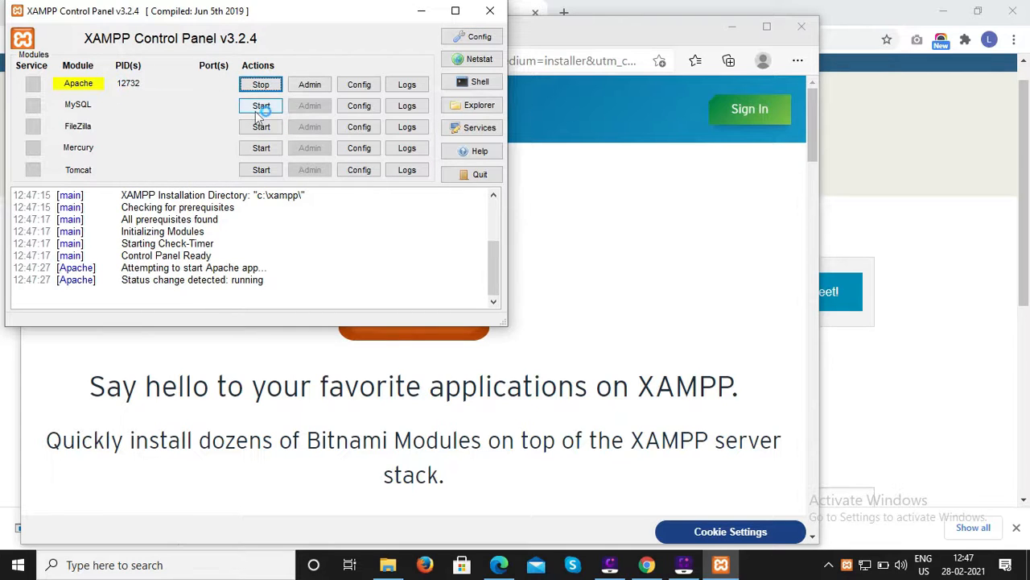
click(259, 107)
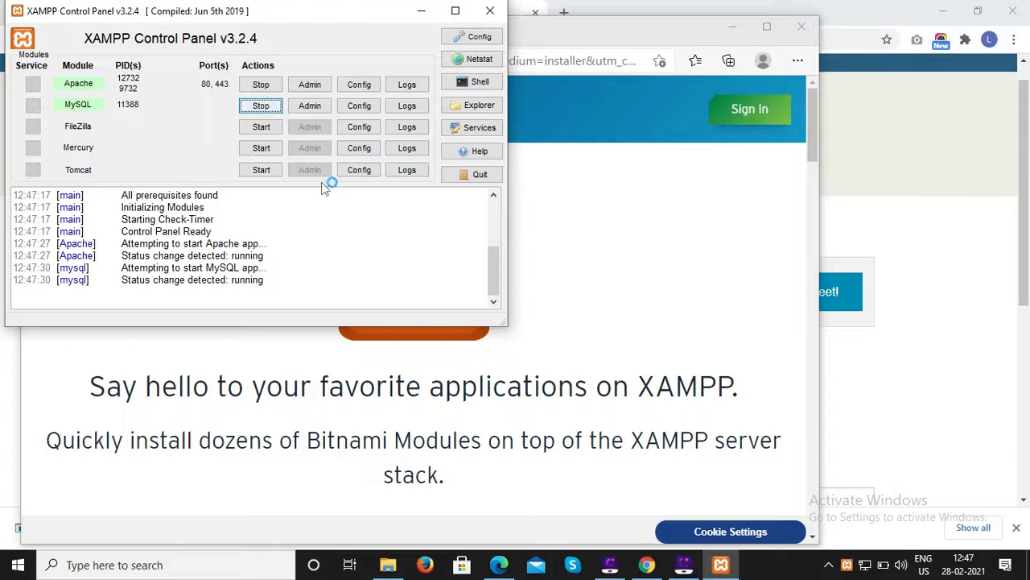
click(421, 11)
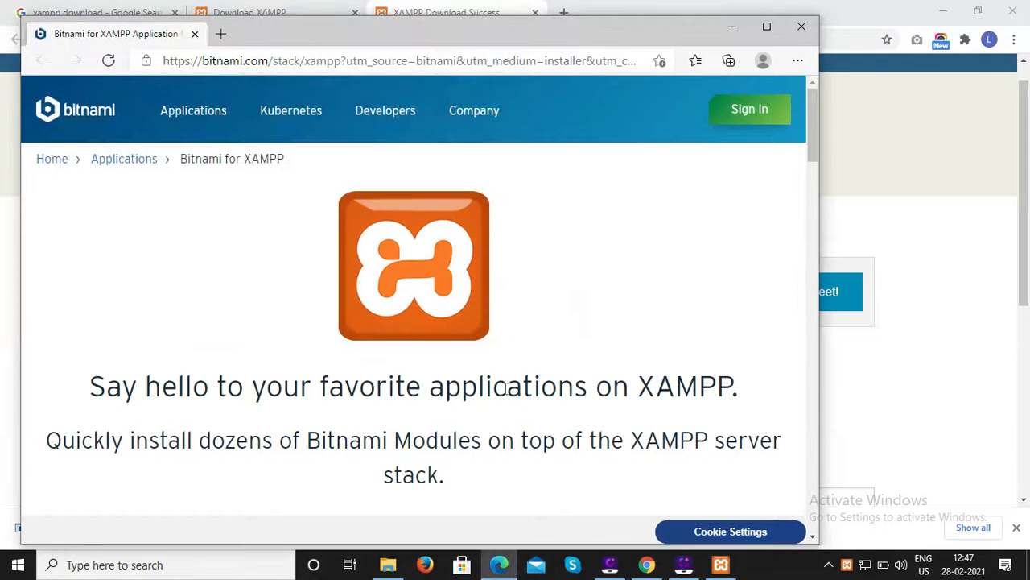
Switch to the browser and open localhost in a new tab to reach the XAMPP dashboard.
click(646, 565)
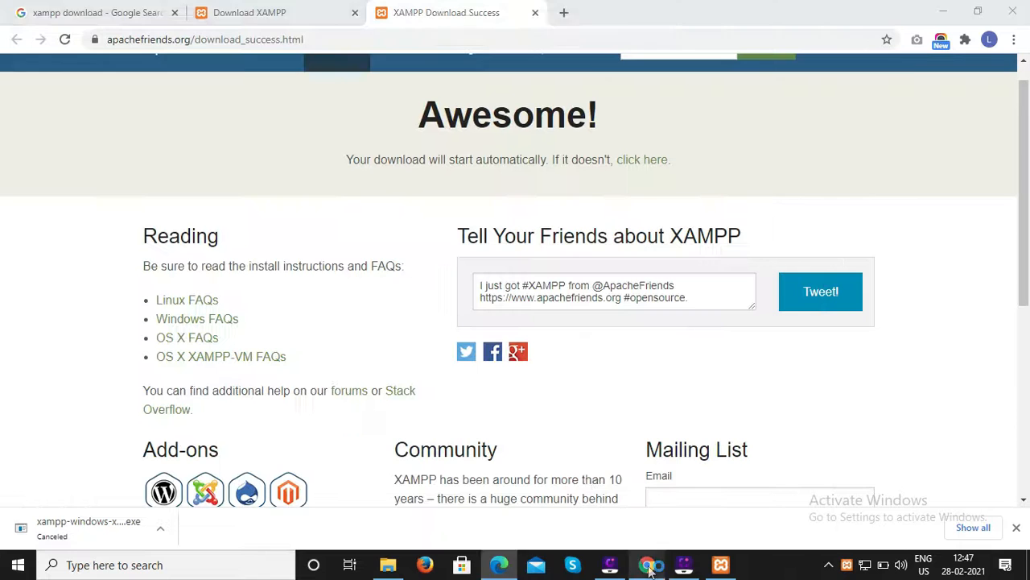
click(564, 13)
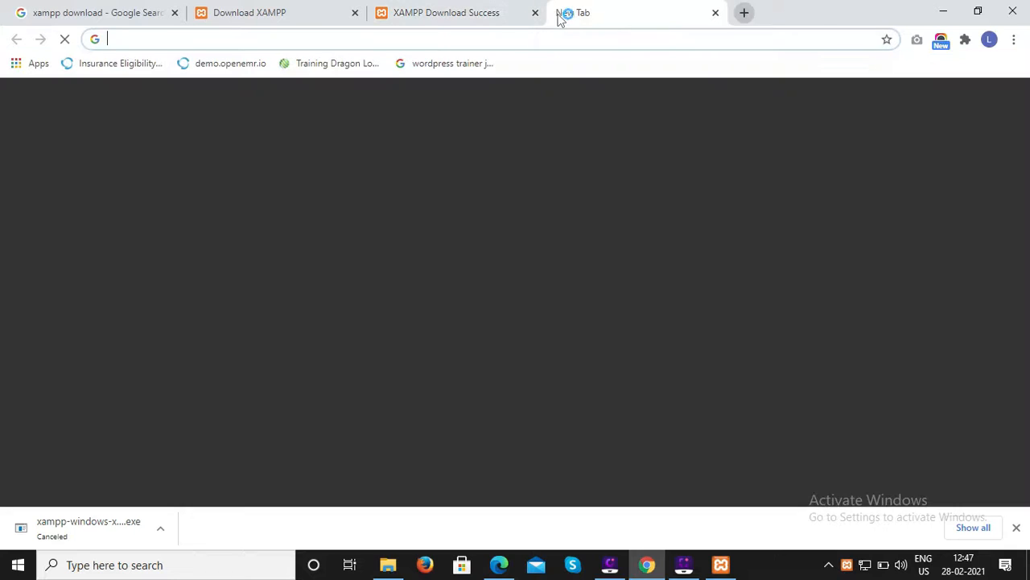
click(386, 46)
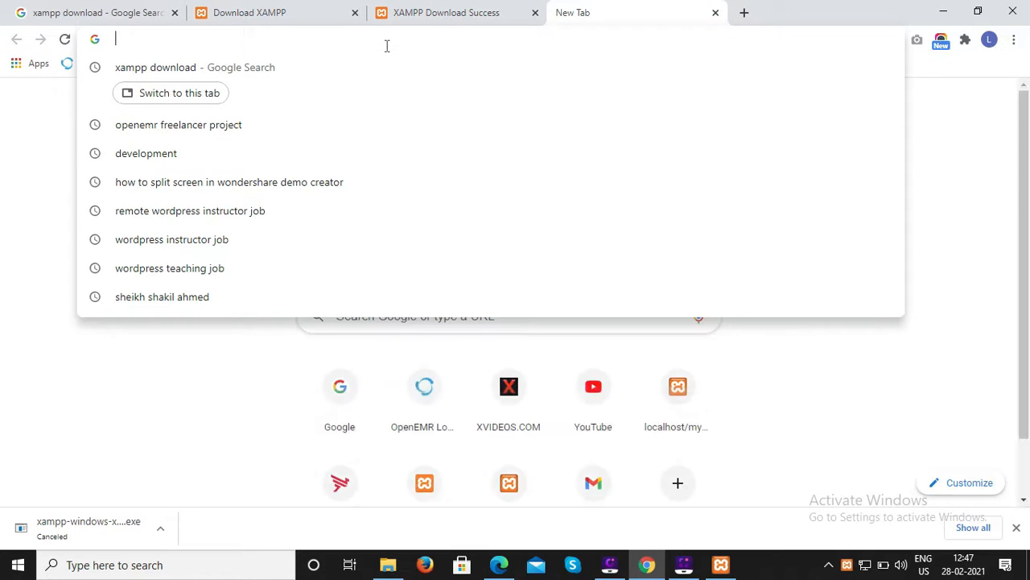
text(loca)
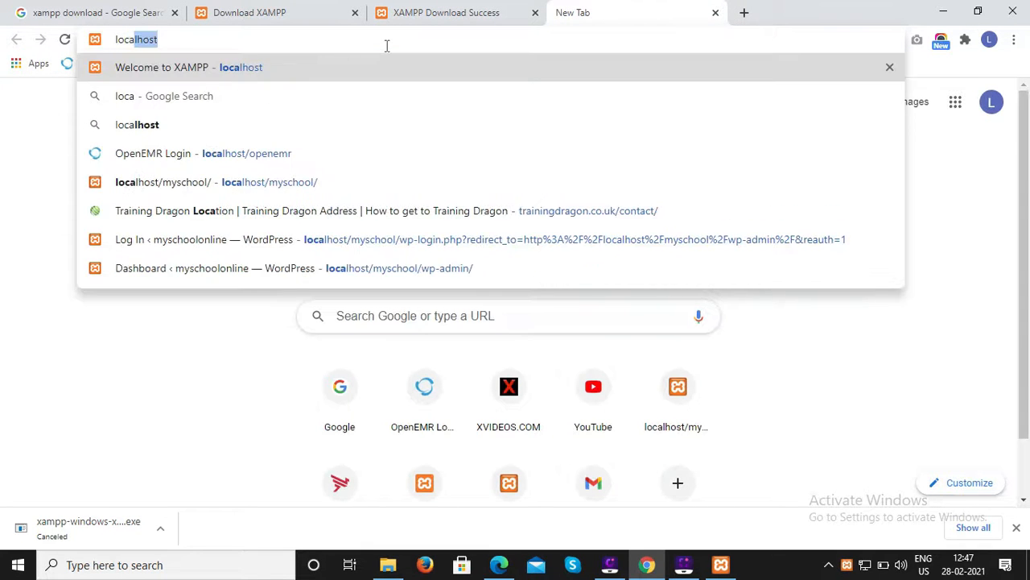
text(lhost)
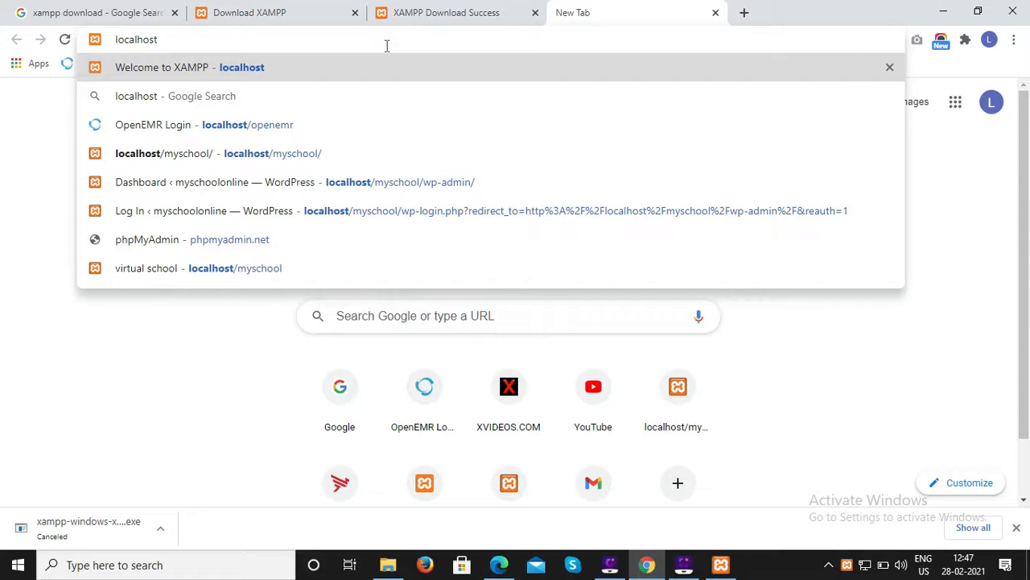
key(Return)
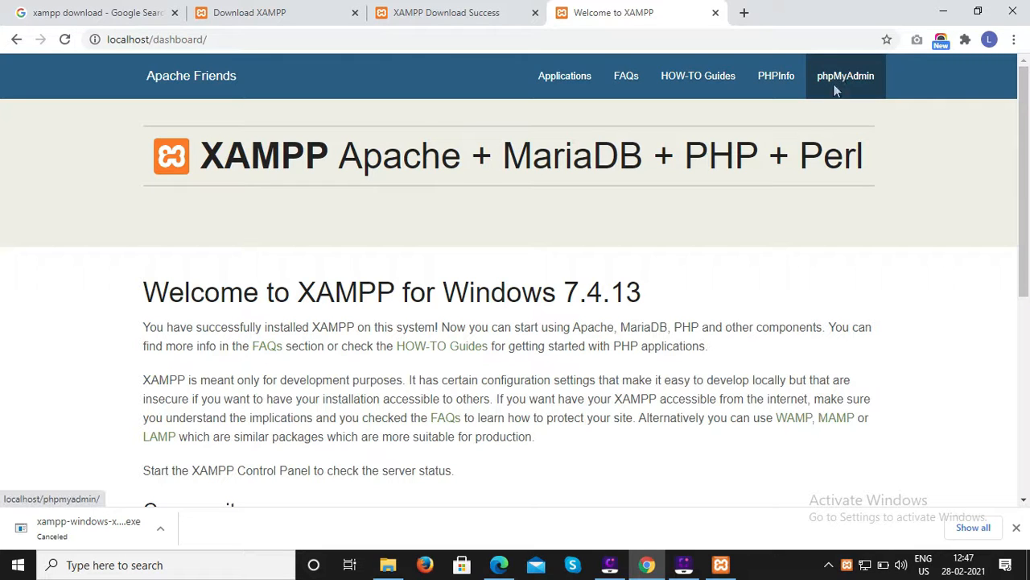
Open the PHPInfo page and phpMyAdmin from the XAMPP dashboard, and scroll through phpMyAdmin's server details.
click(781, 81)
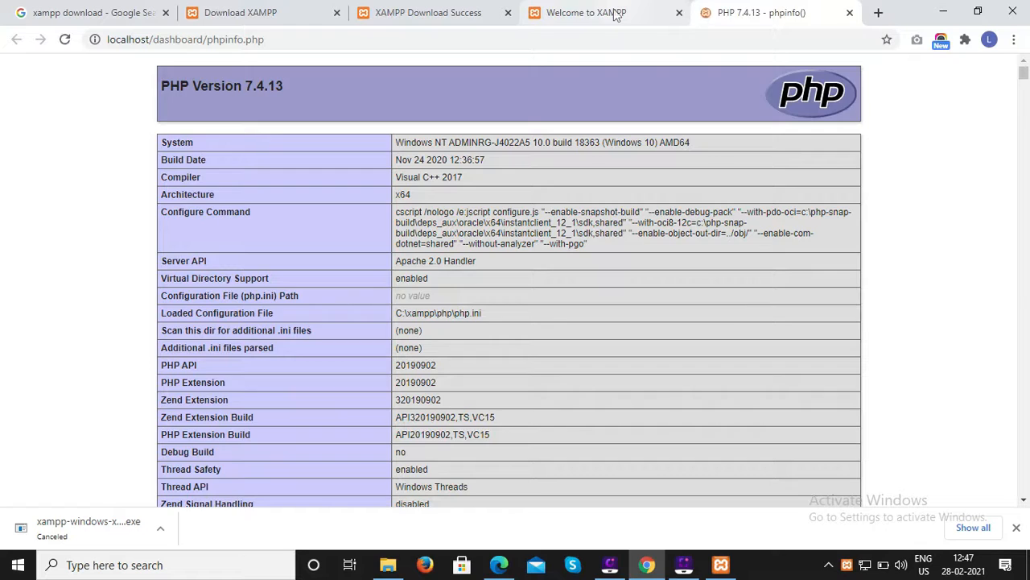
click(619, 12)
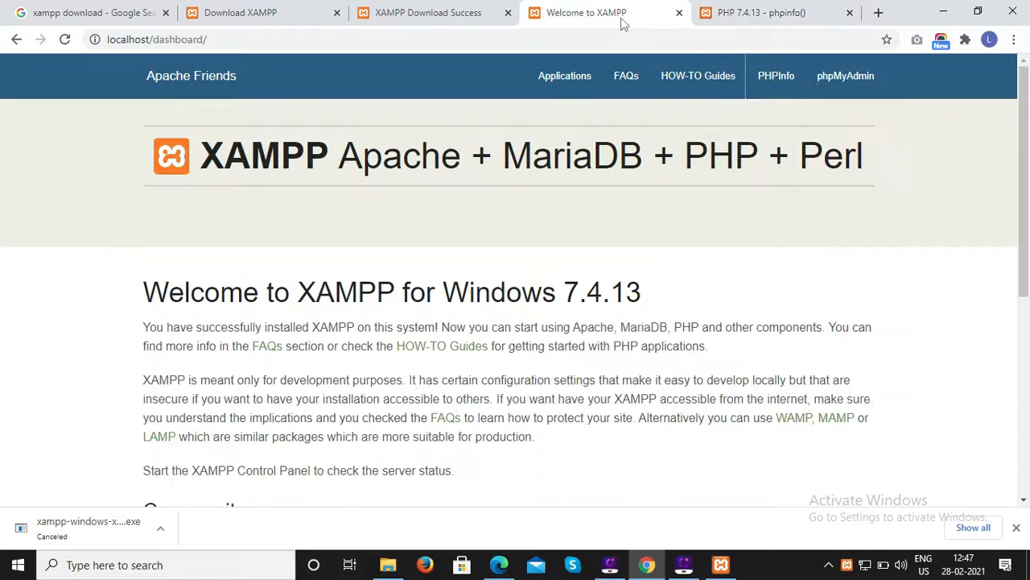
click(846, 80)
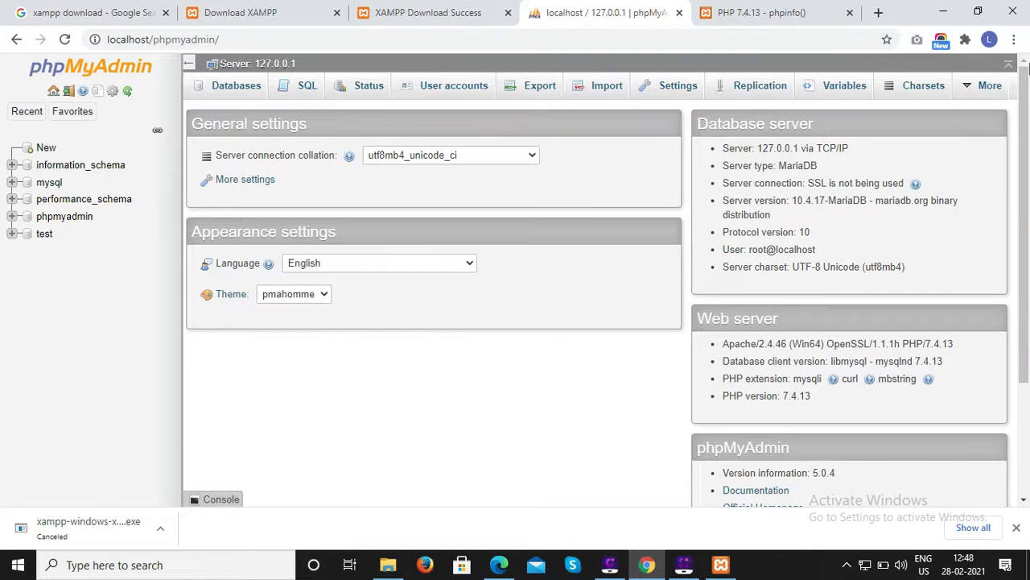
drag(1025, 88, 1029, 129)
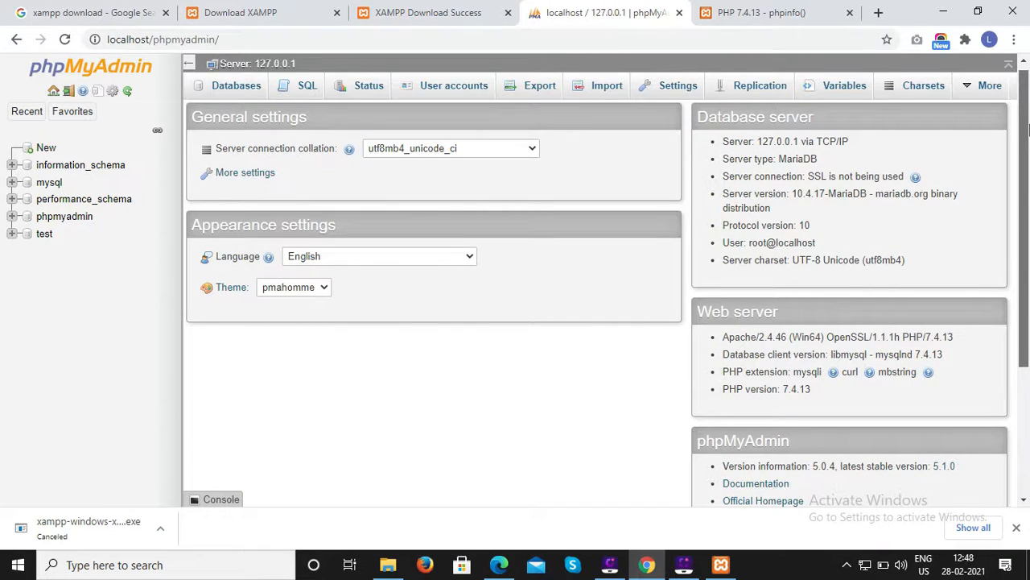
drag(1028, 129, 1027, 181)
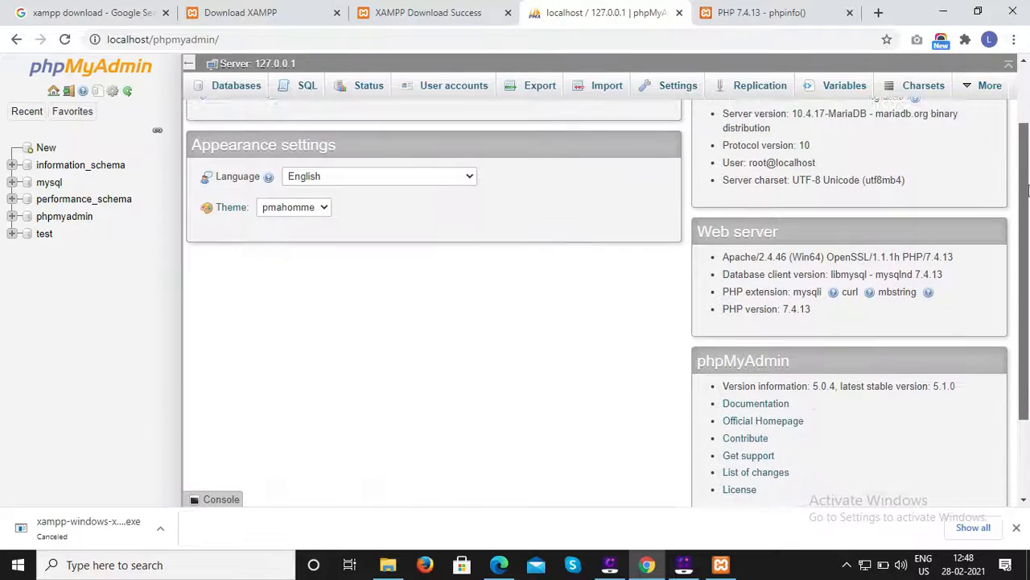